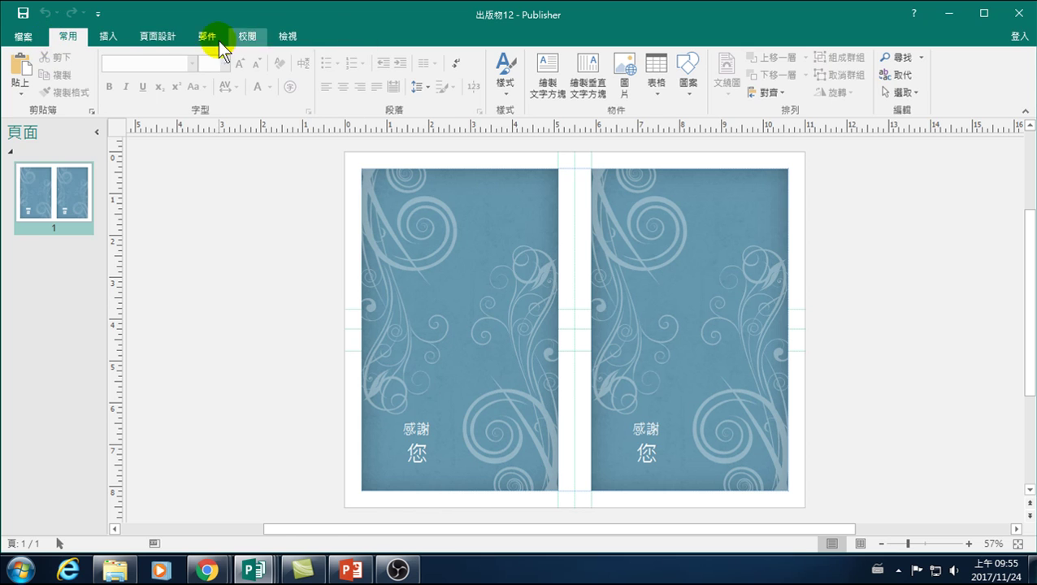
Step: Browse the Insert, Page Design, Mailings, Review and View ribbon tabs, then return to Home
left_click(115, 37)
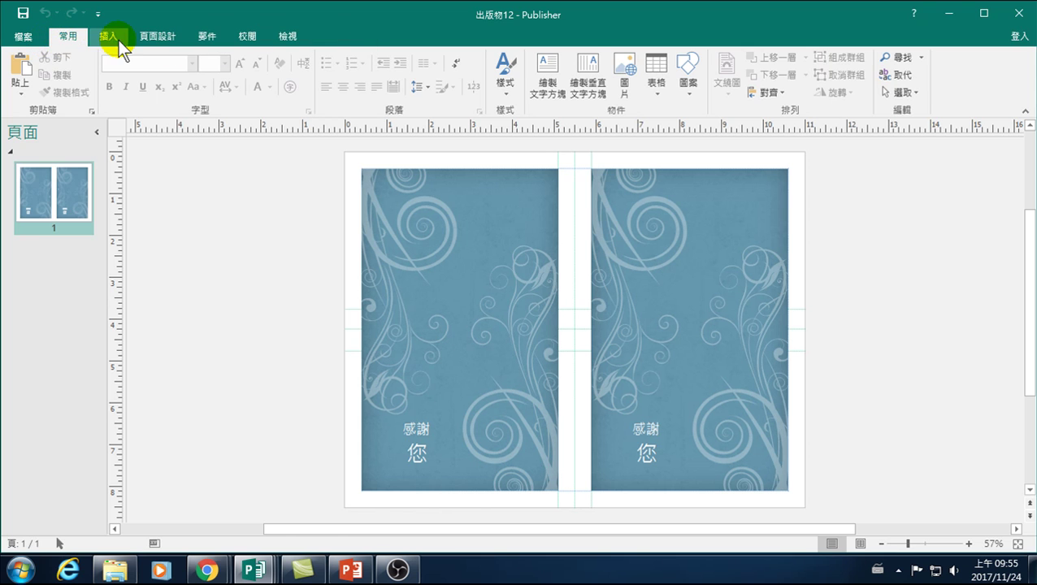
left_click(163, 37)
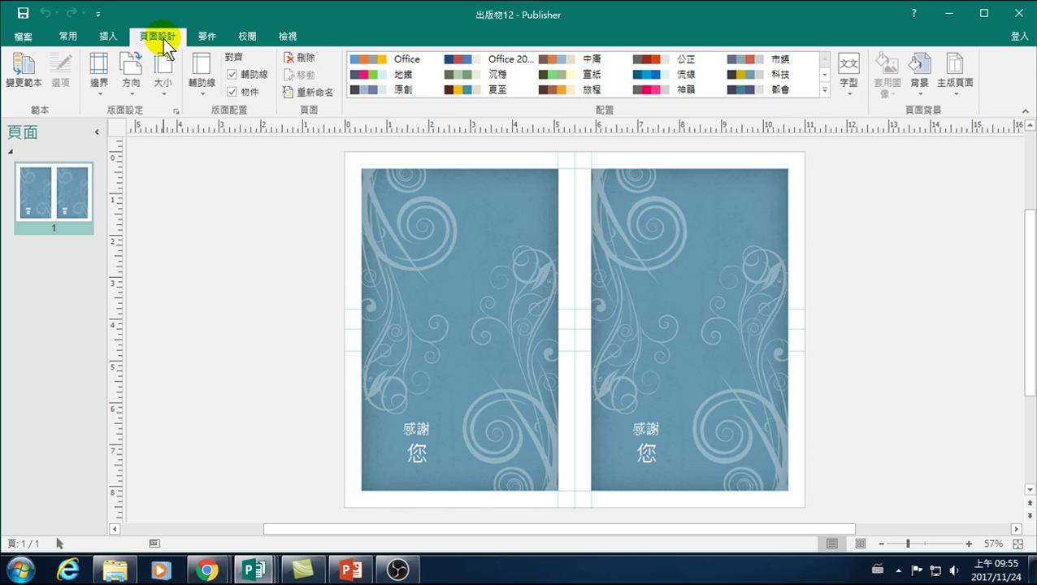
left_click(207, 37)
left_click(242, 36)
left_click(284, 37)
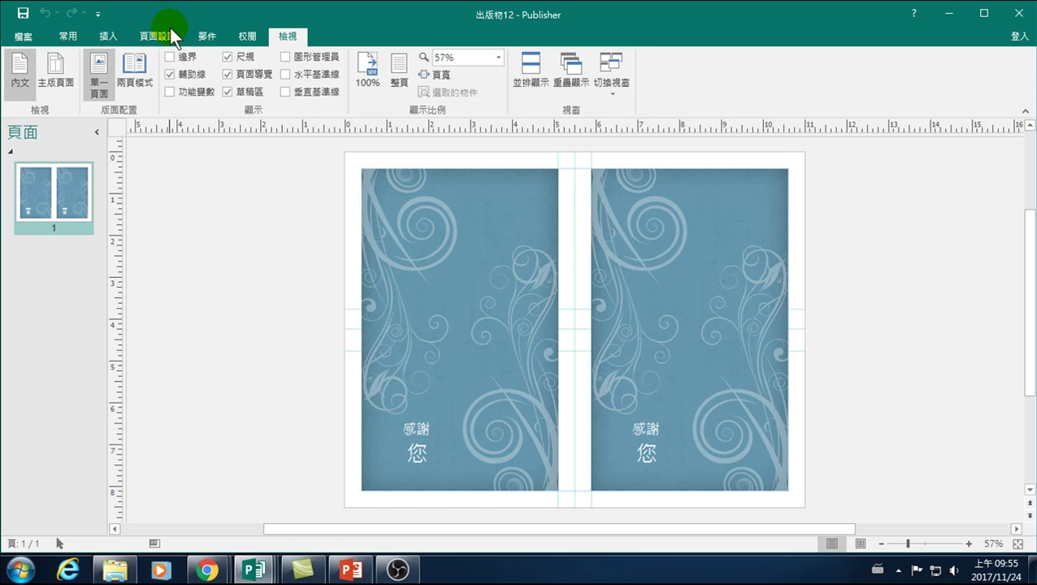
left_click(71, 35)
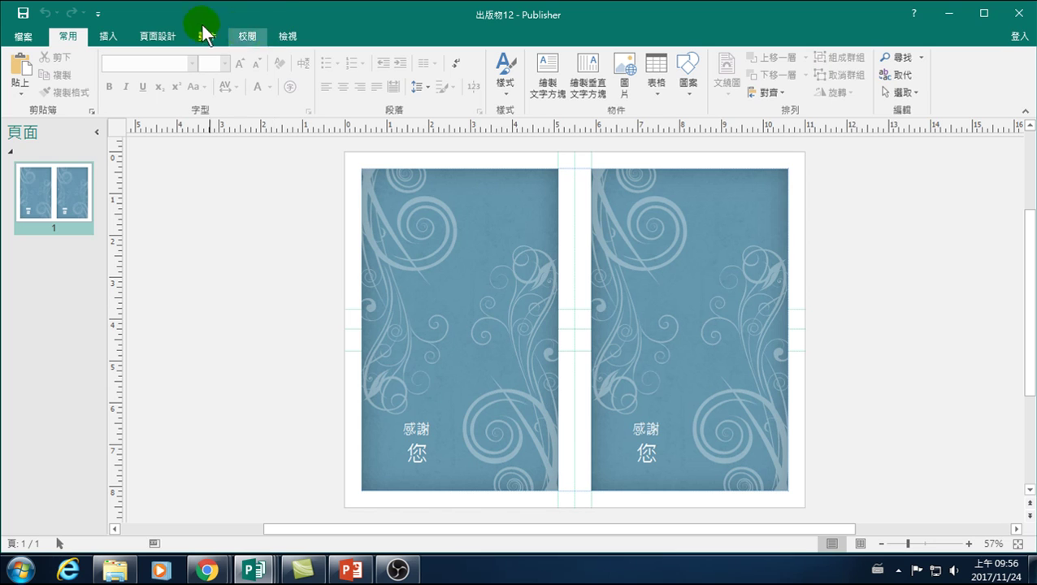
Step: Look over the Export page in the File backstage, then return to the Page Design tab
left_click(24, 38)
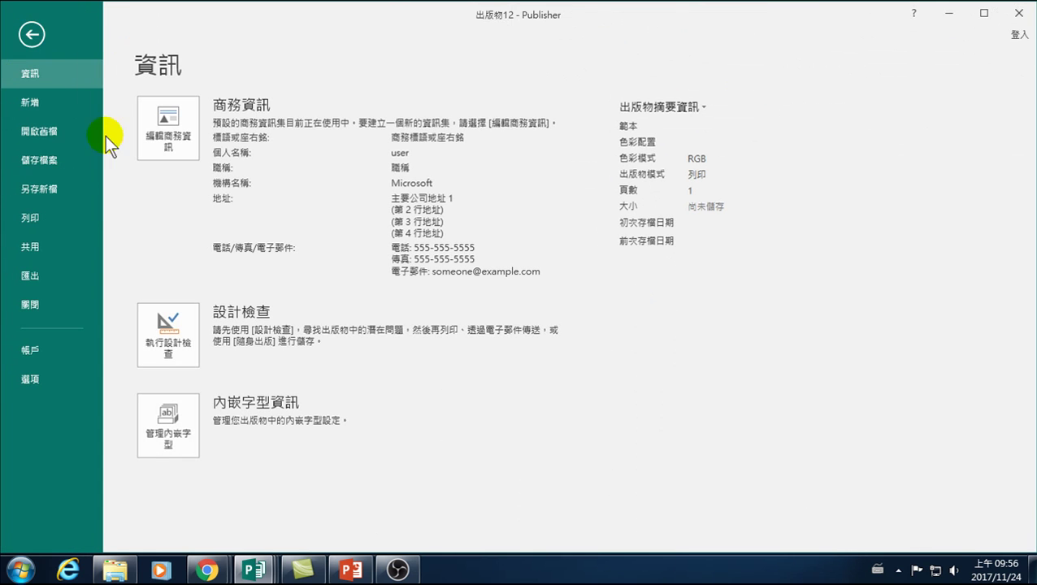
left_click(34, 274)
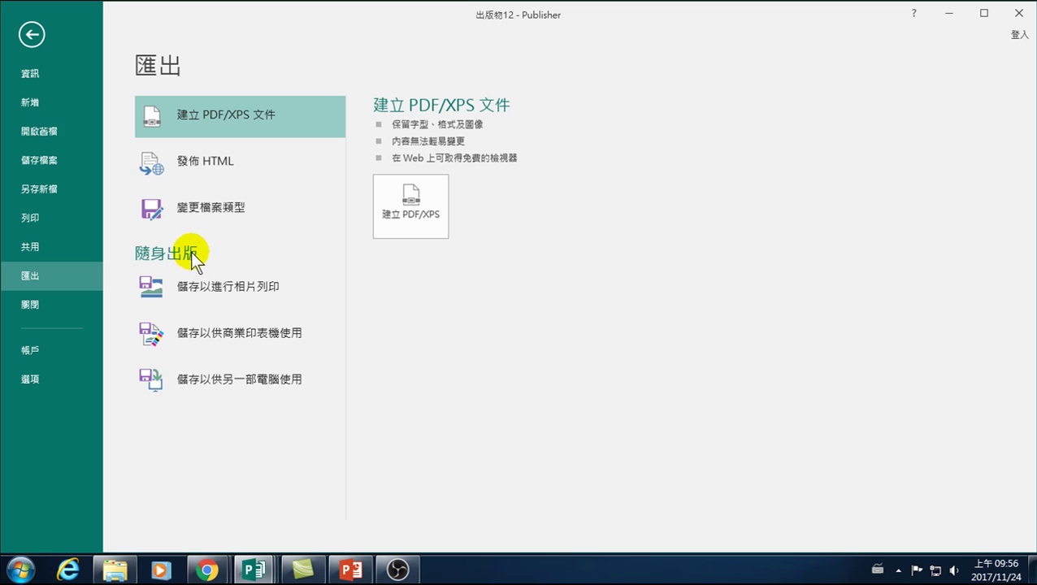
left_click(29, 34)
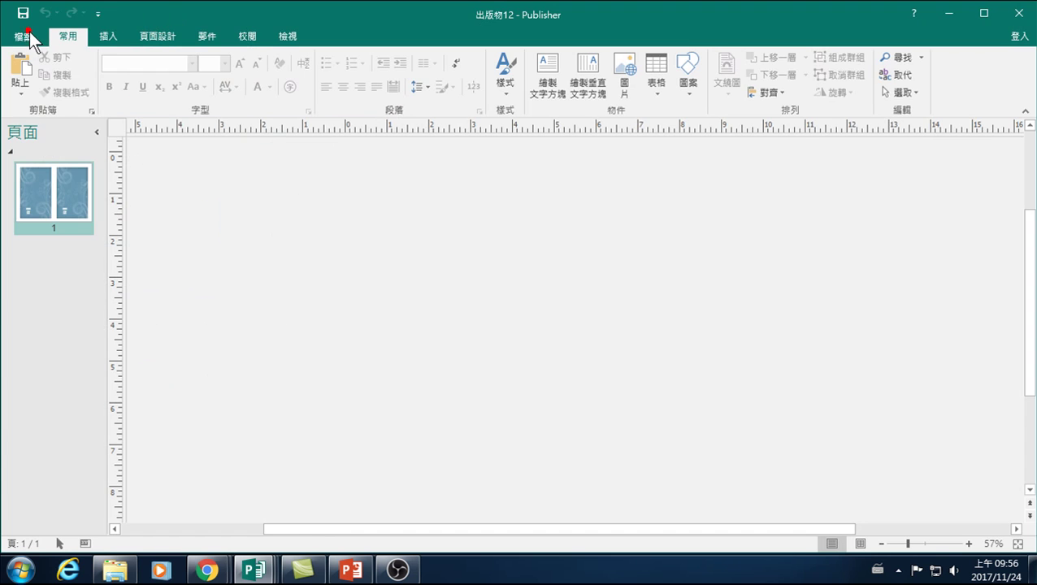
left_click(160, 30)
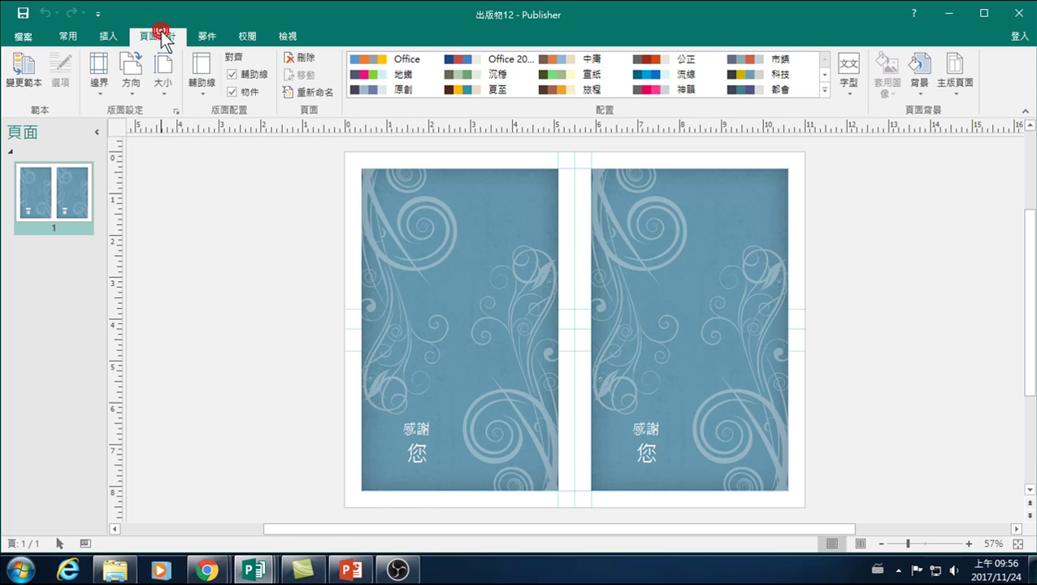
Step: Browse the Insert, Page Design and Home tabs, then preview the Advertisements gallery and close it unused
left_click(105, 34)
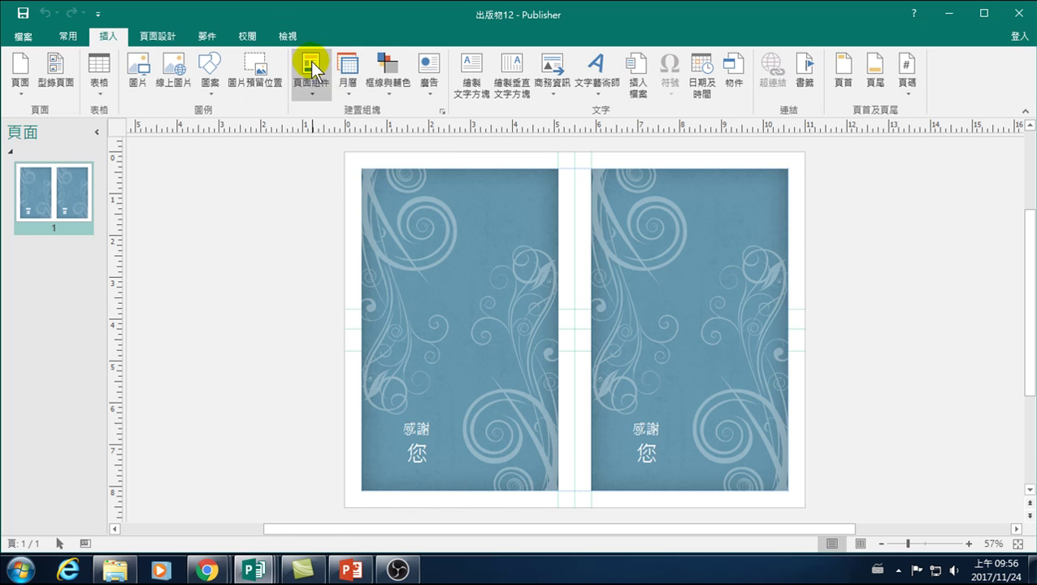
left_click(157, 36)
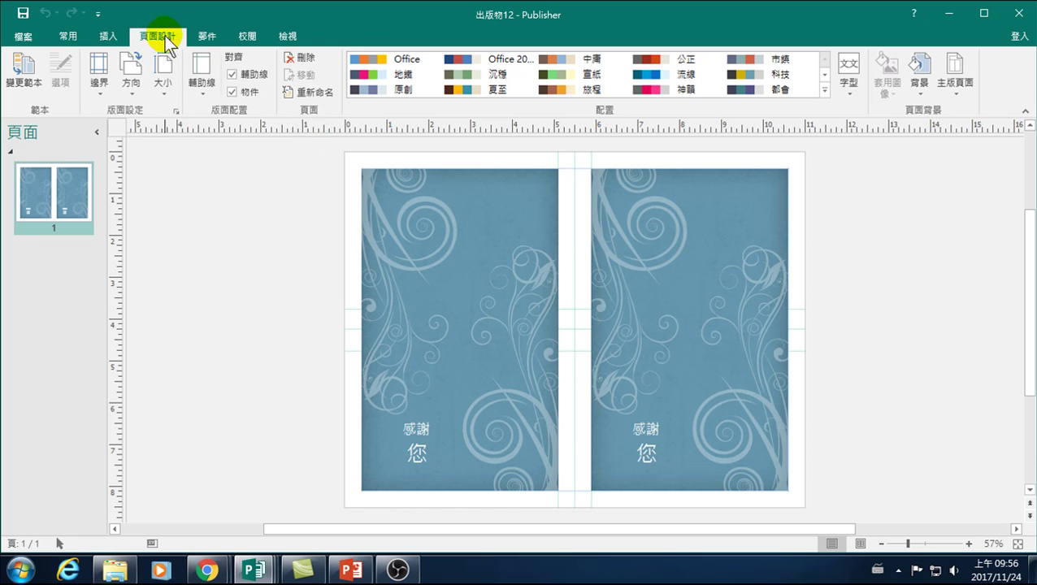
left_click(69, 36)
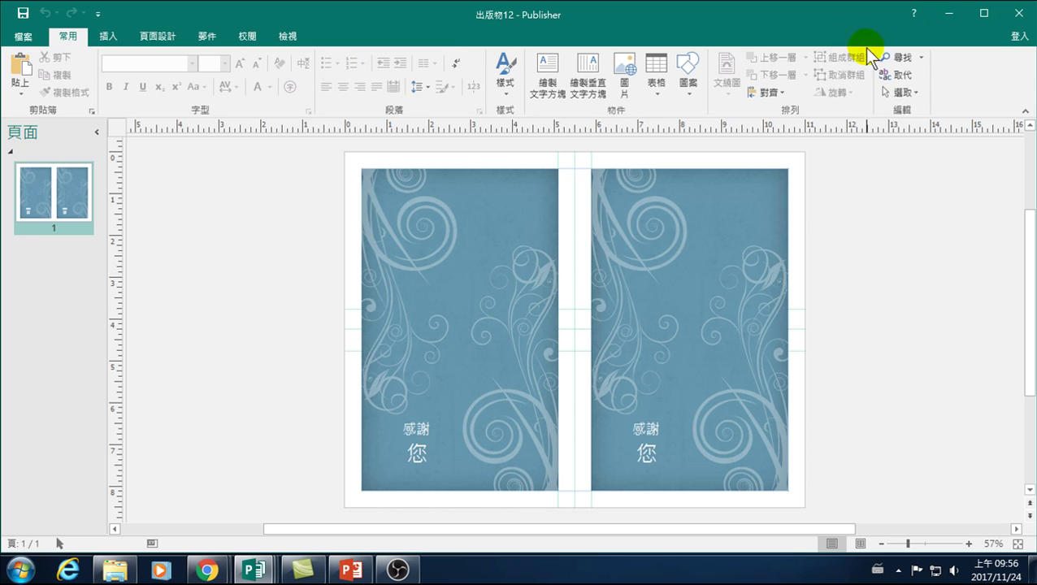
left_click(99, 34)
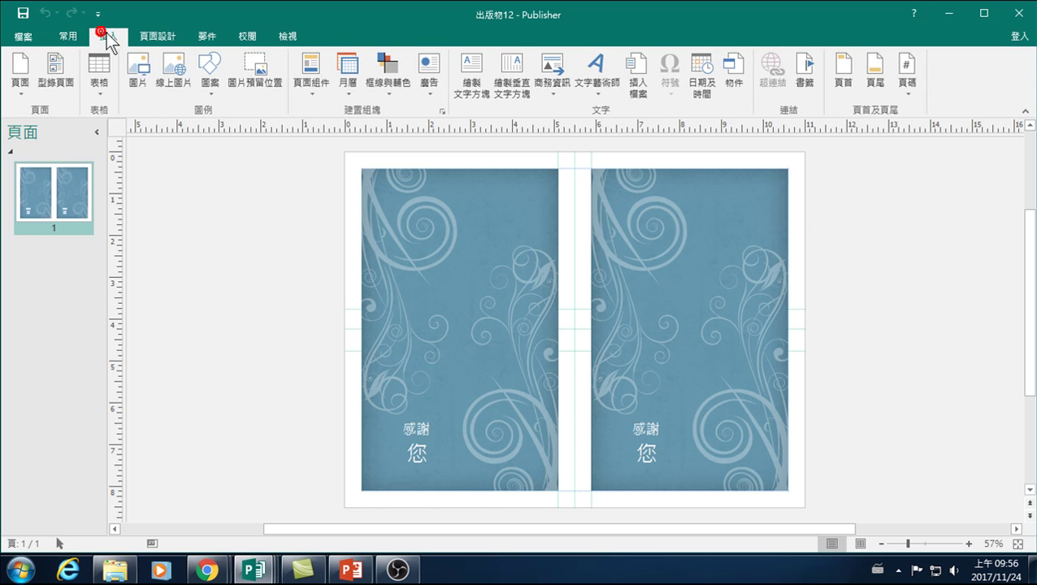
left_click(471, 89)
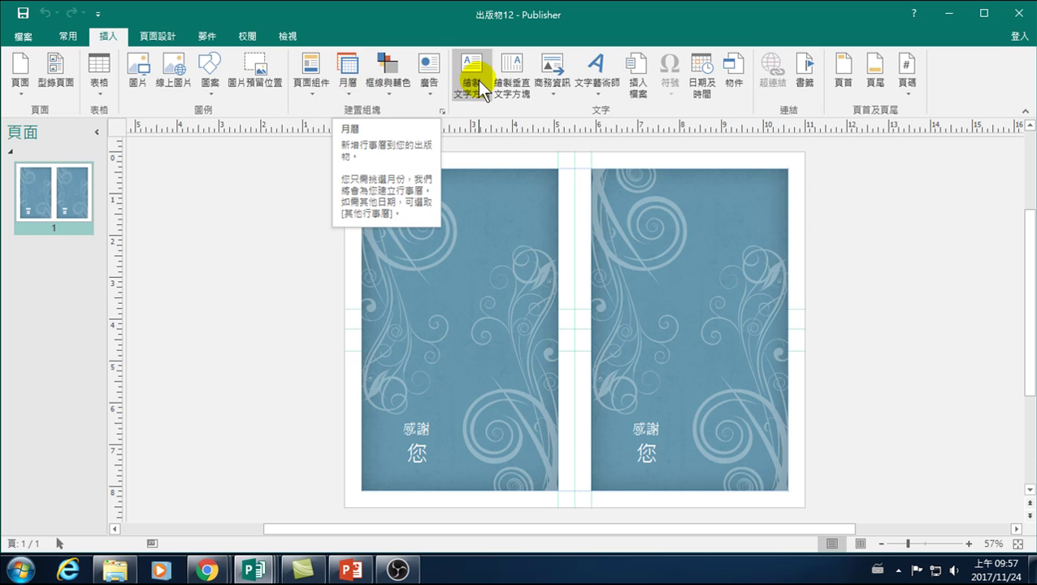
left_click(428, 87)
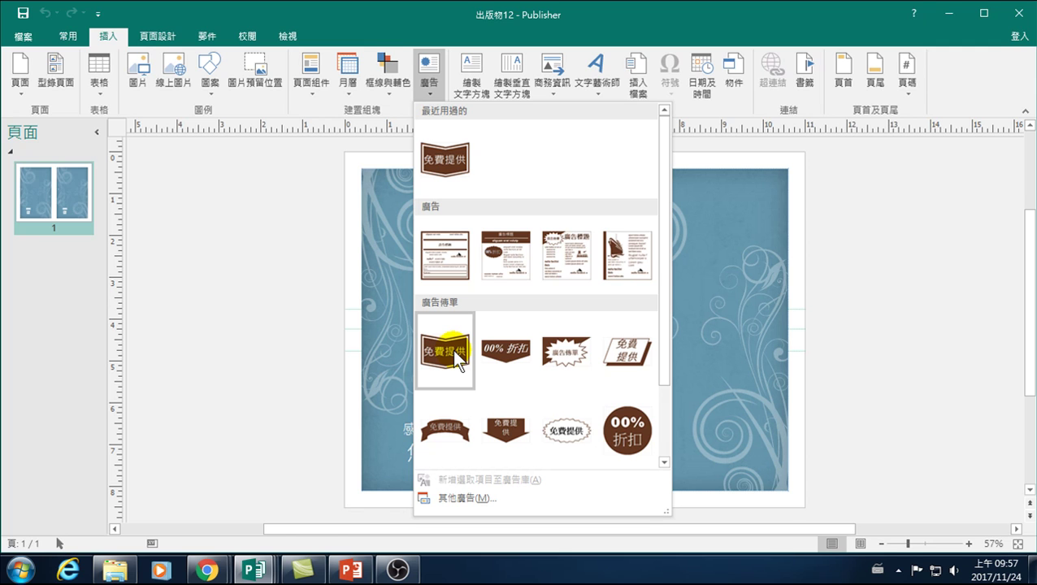
left_click(190, 362)
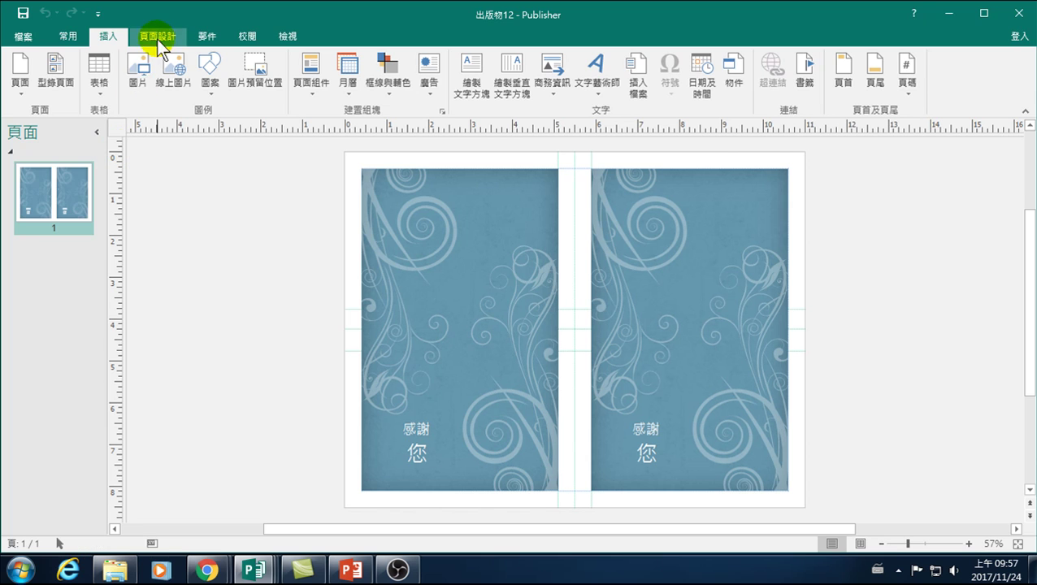
Step: Look over the Mailings tab, then return to the Home tab
left_click(212, 36)
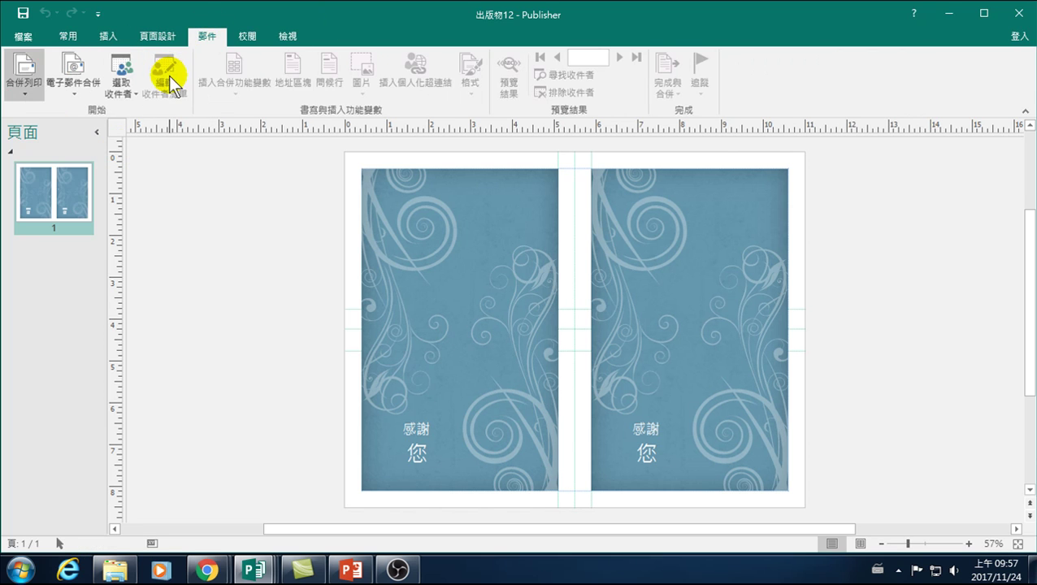
left_click(216, 34)
left_click(66, 36)
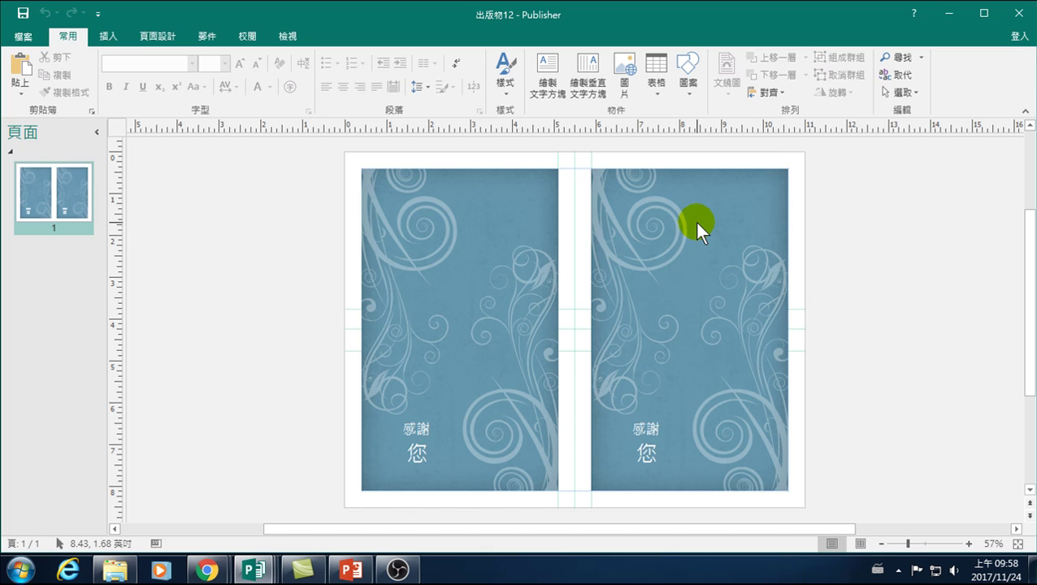
left_click(411, 454)
double_click(415, 453)
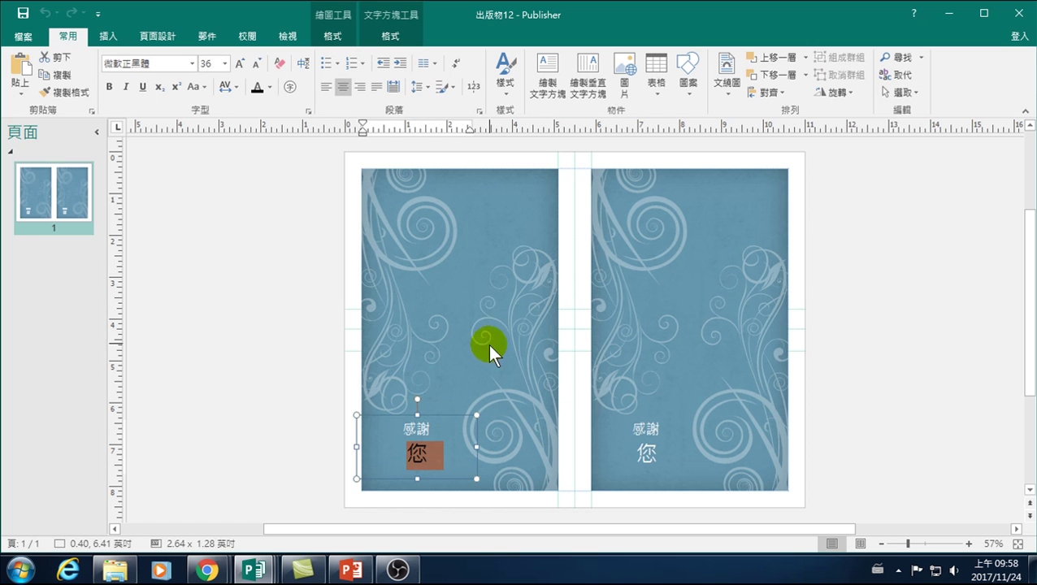
left_click(412, 461)
double_click(414, 459)
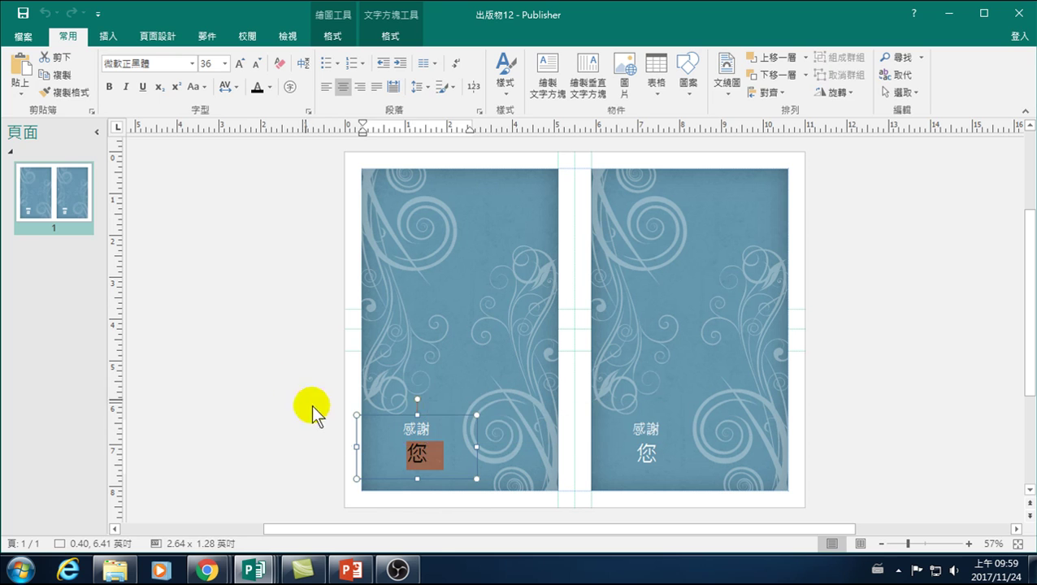
left_click(286, 376)
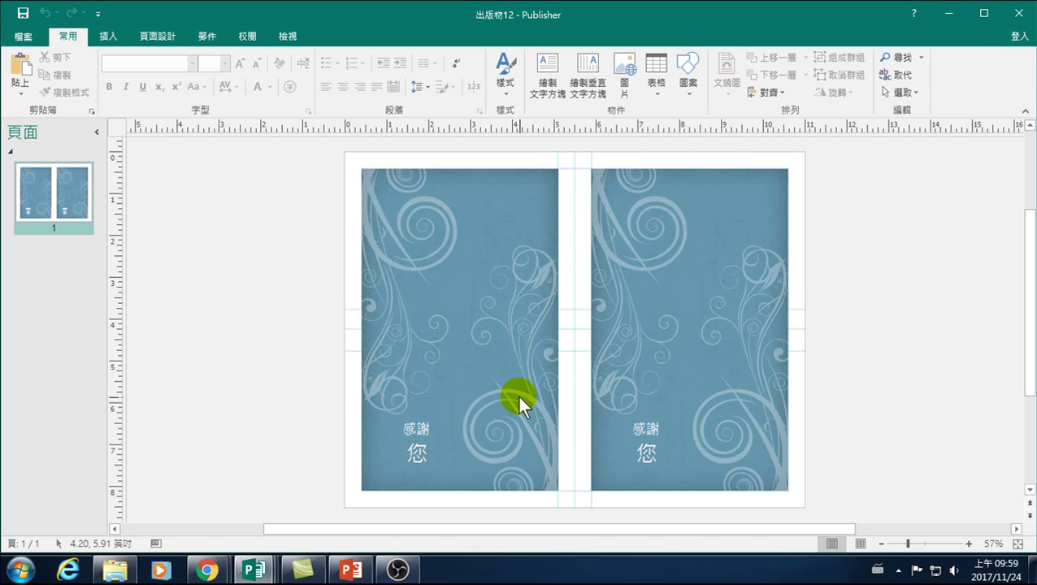
Step: Open the Save As page from the File backstage with This PC selected
left_click(26, 34)
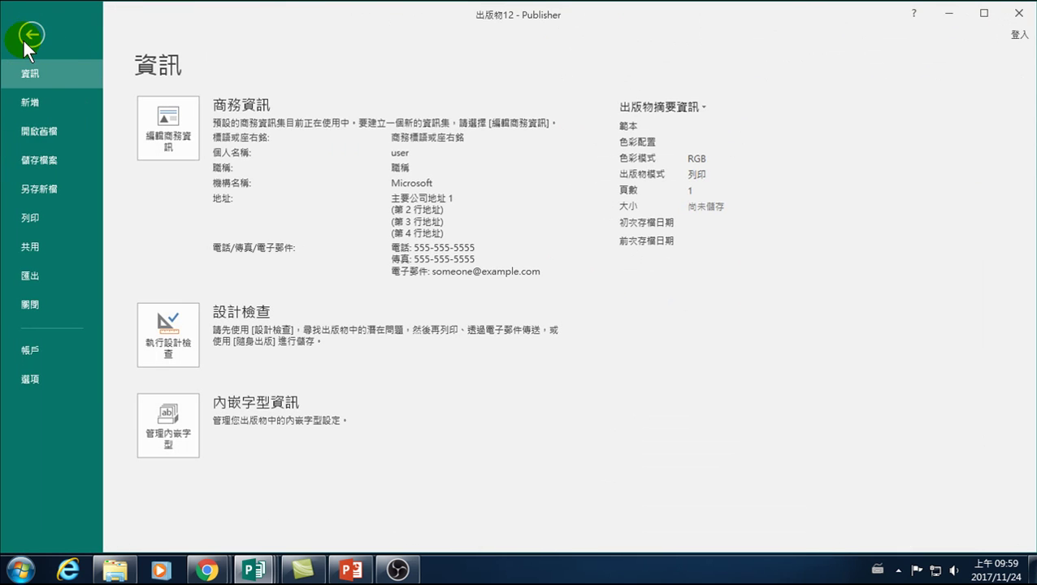
left_click(31, 159)
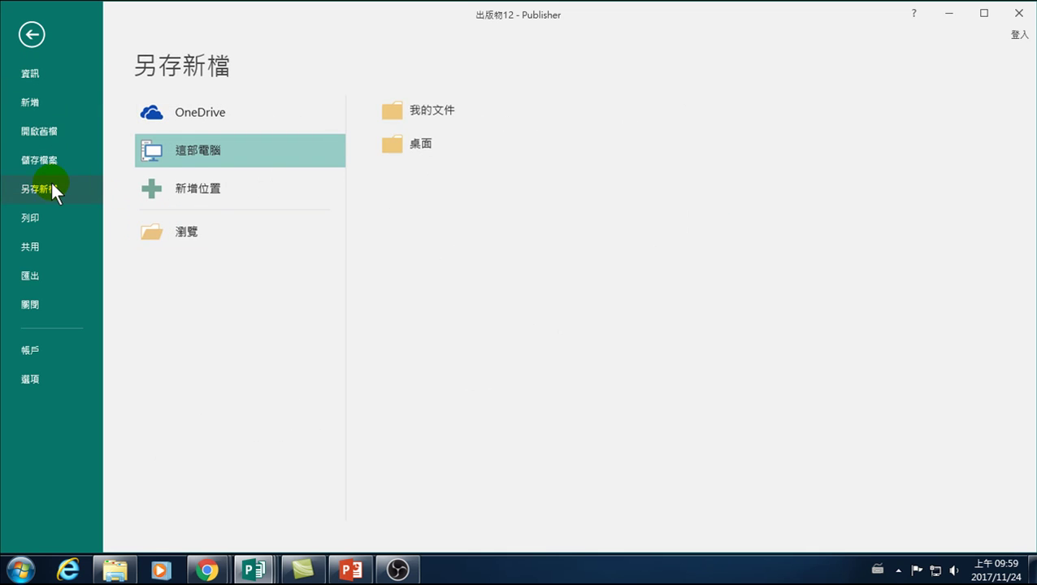
Step: In the Browse dialog, create and open a new folder 'Publisher 20171124' on drive D:
left_click(193, 235)
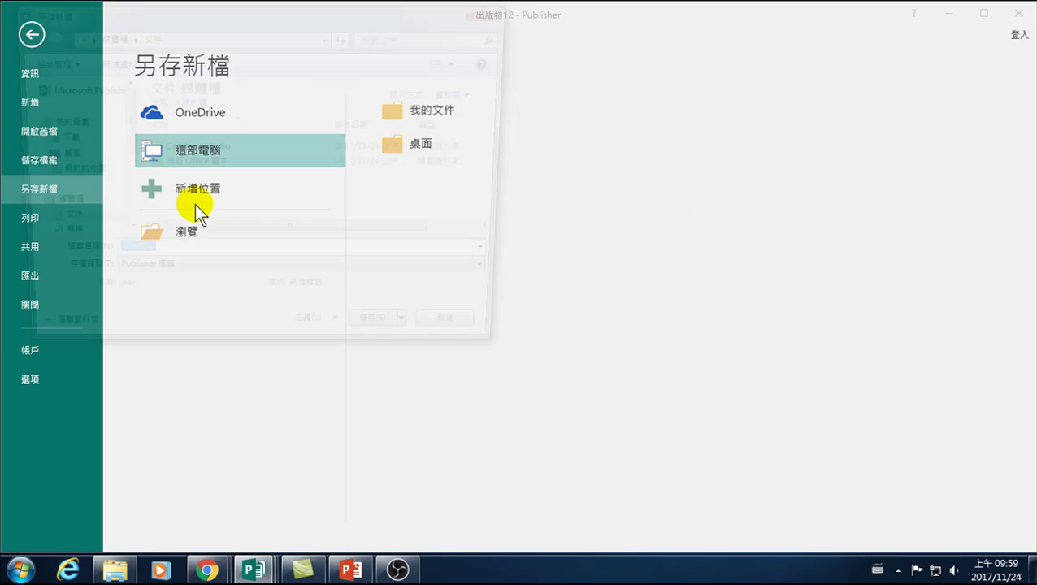
left_click(115, 126)
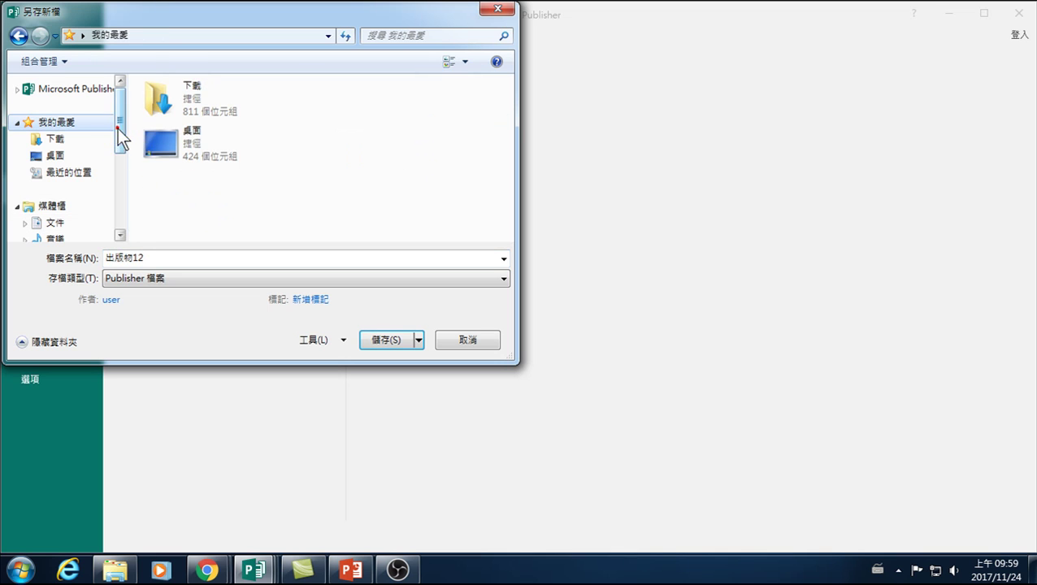
left_click_drag(116, 134, 120, 211)
left_click(78, 166)
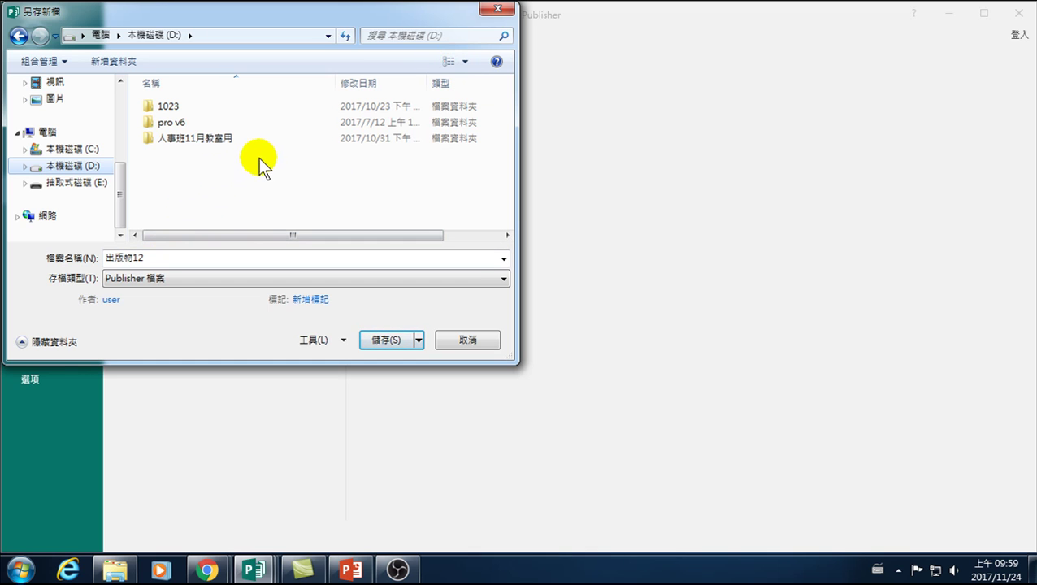
right_click(200, 172)
mouse_move(220, 185)
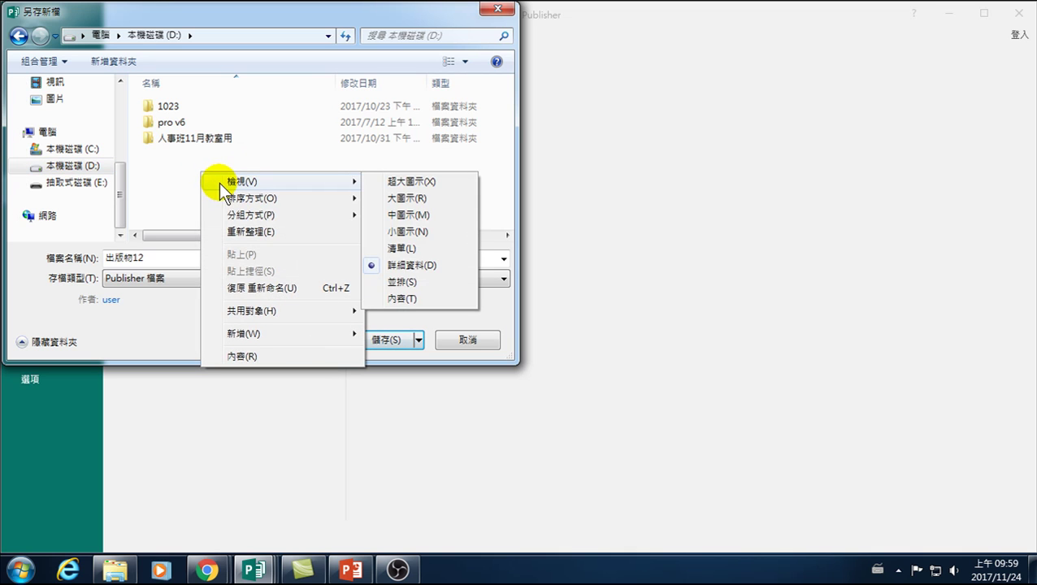
mouse_move(258, 332)
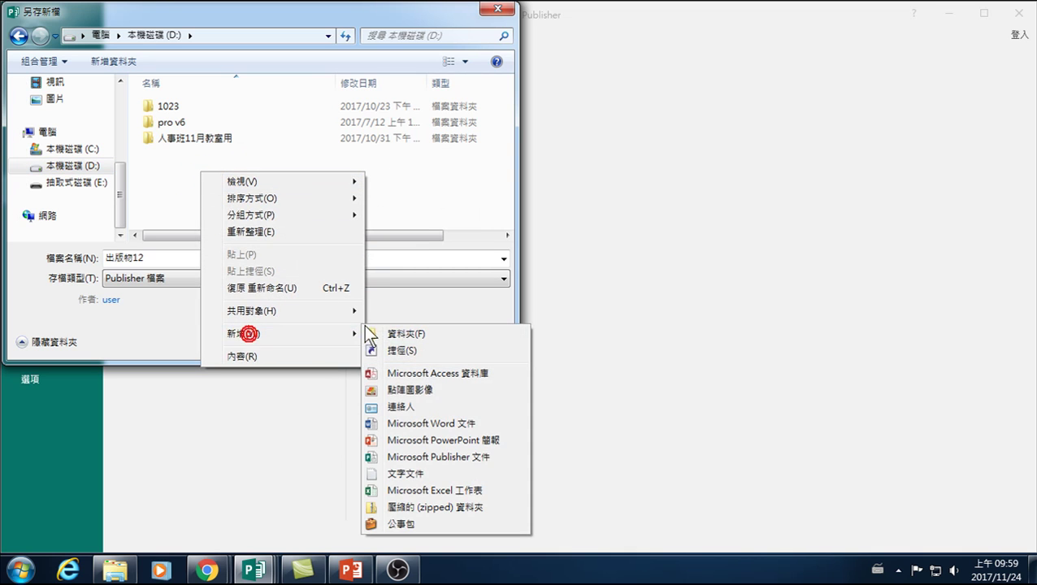
left_click(402, 334)
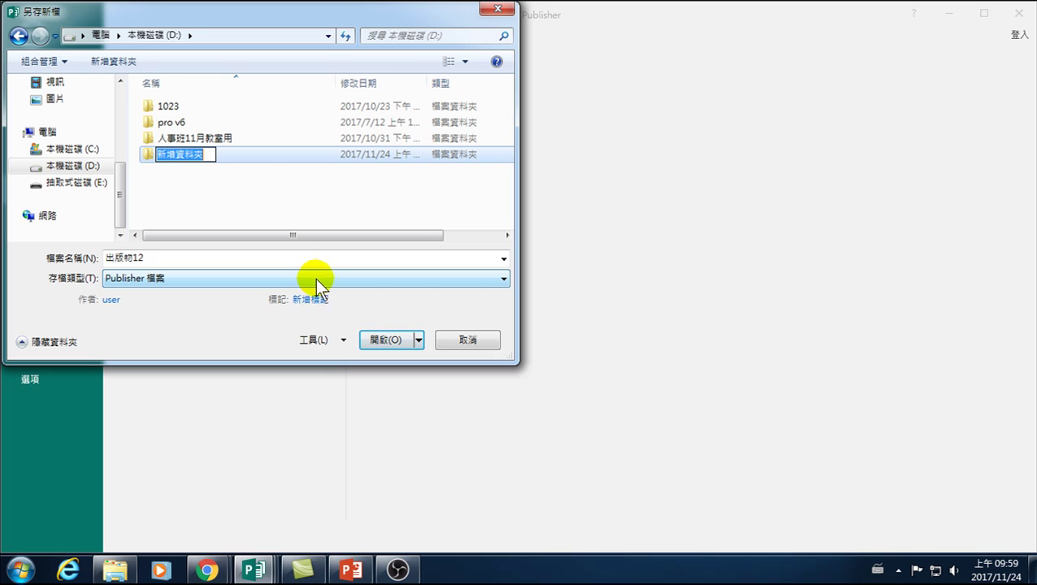
type("Publisher")
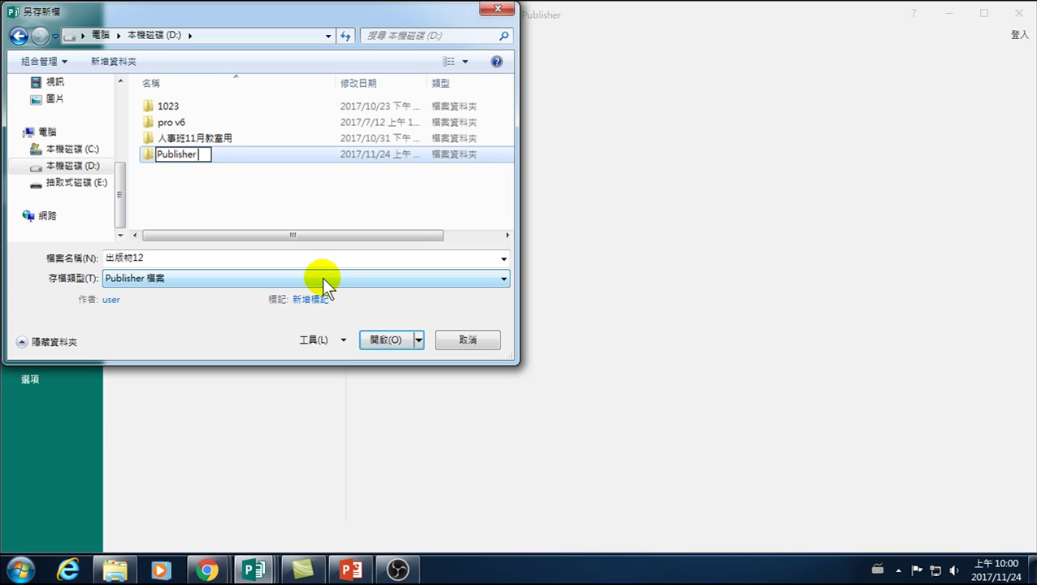
type(" 20171124")
key("Return")
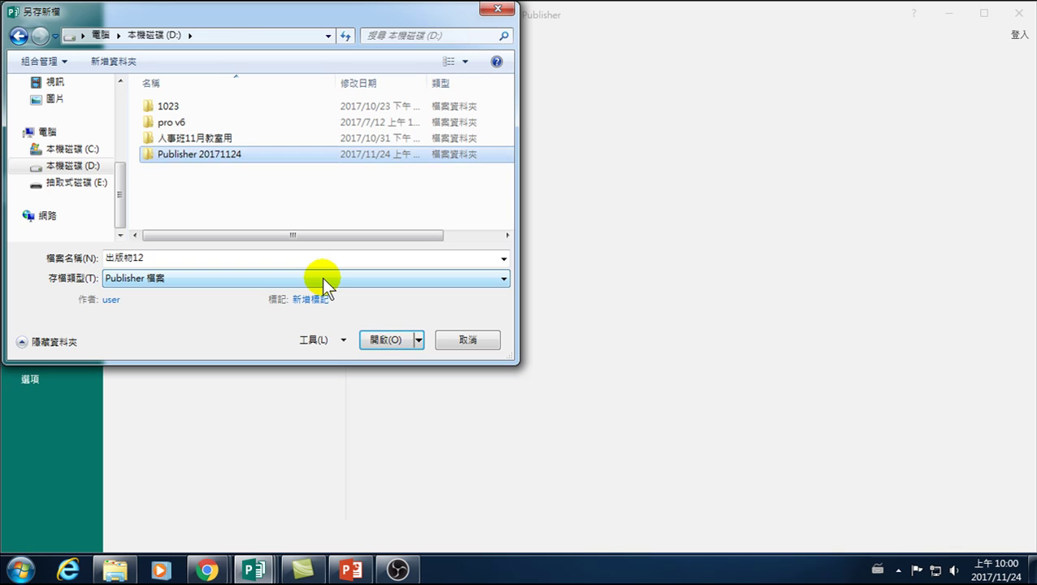
key("Return")
Step: Save the card in that folder as Publisher file '感謝卡'
left_click(213, 259)
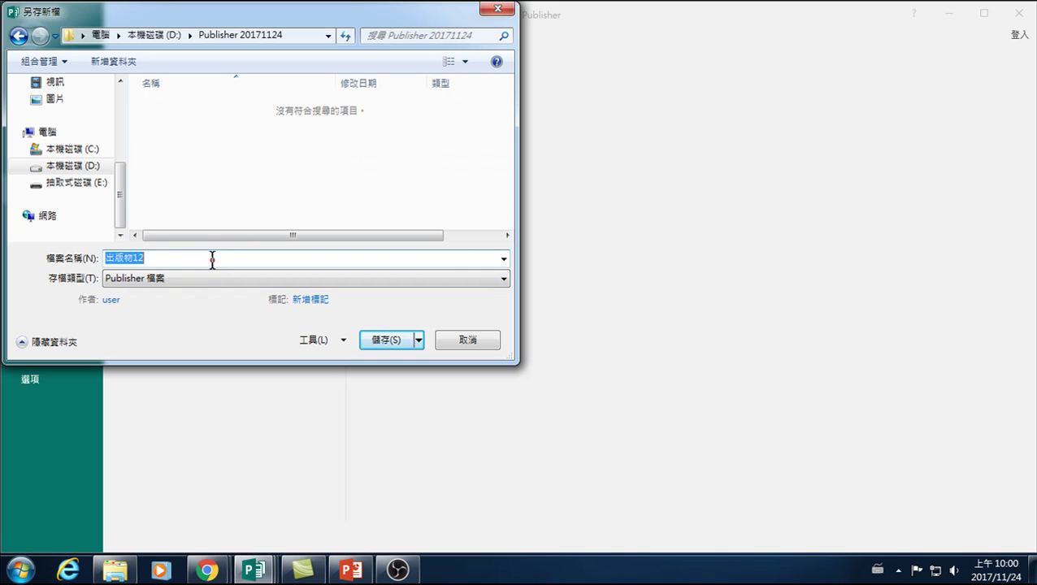
type("感謝卡")
key("Escape")
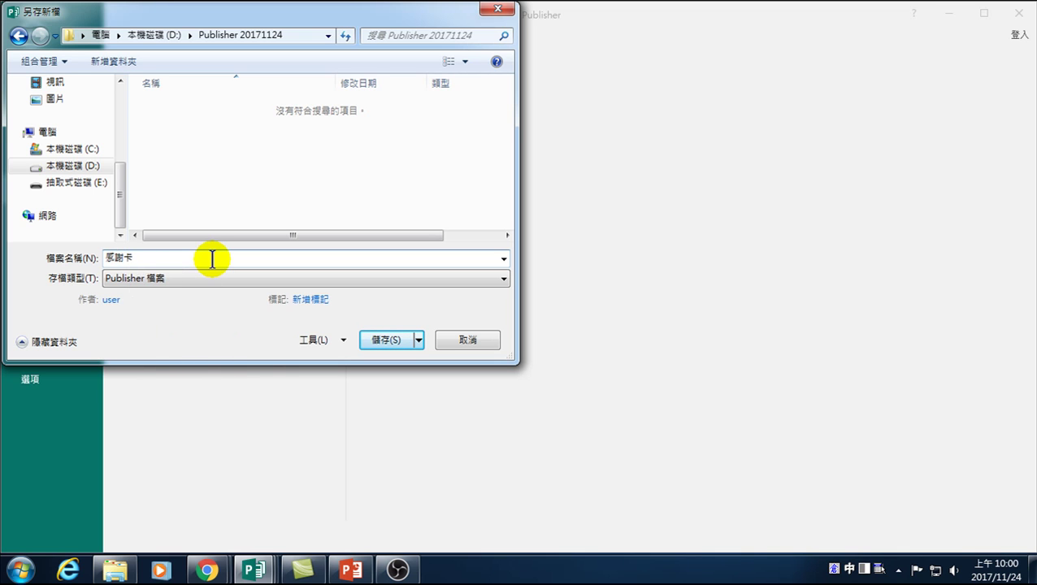
left_click(200, 284)
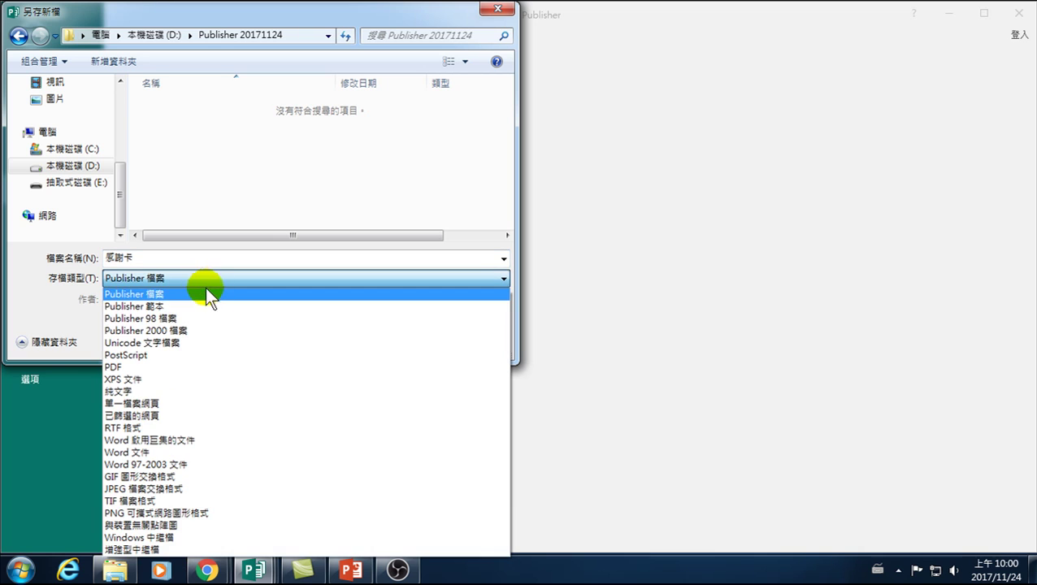
left_click(265, 187)
left_click(387, 339)
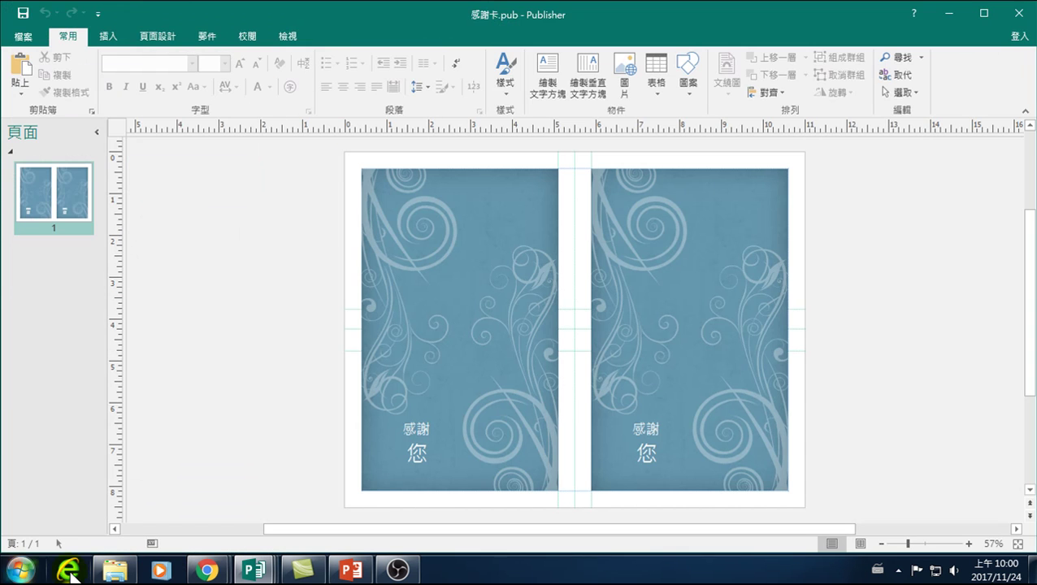
Step: Open a maximized Explorer window and browse to D:\Publisher 20171124
left_click(114, 568)
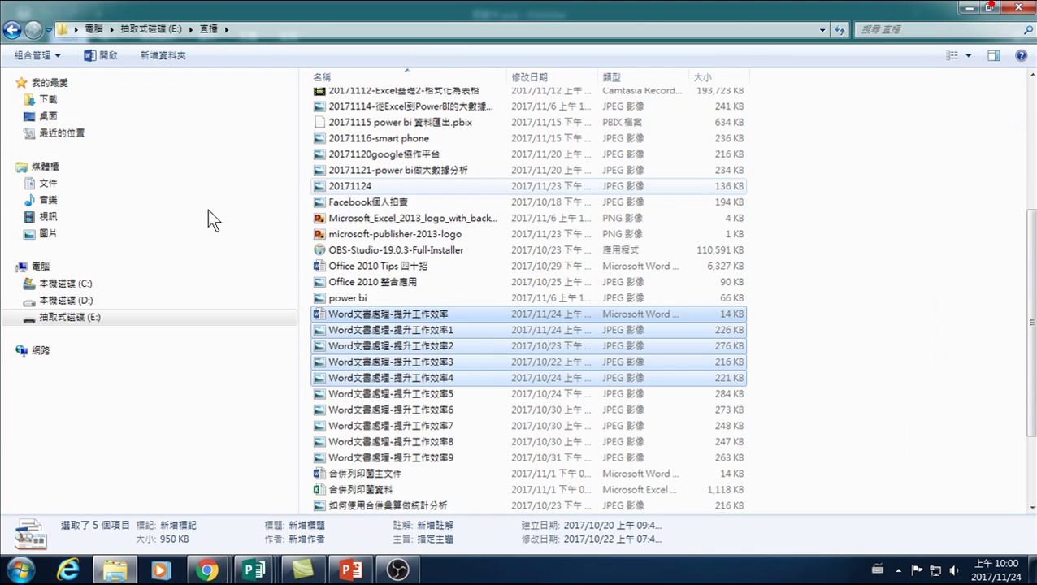
left_click(986, 8)
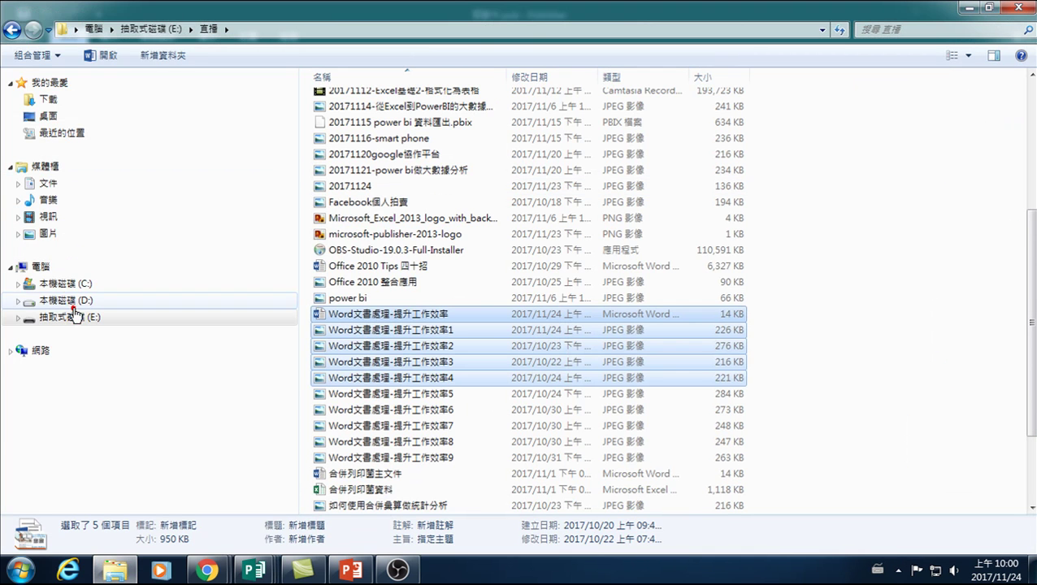
left_click(75, 302)
double_click(348, 134)
Step: Check 感謝卡's properties, a 465 KB Publisher document, then deselect the file
right_click(343, 101)
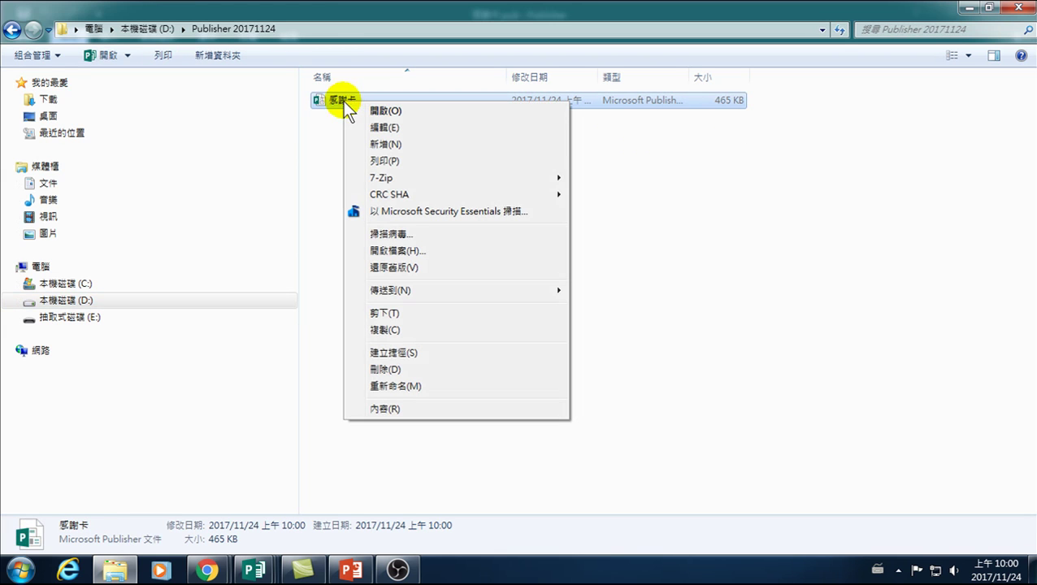
left_click(393, 409)
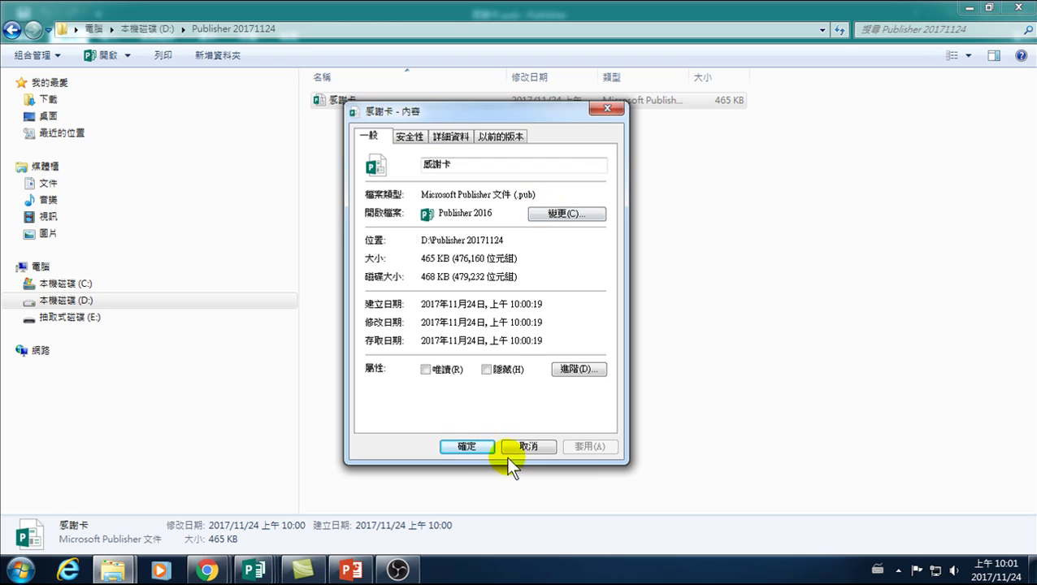
left_click(467, 446)
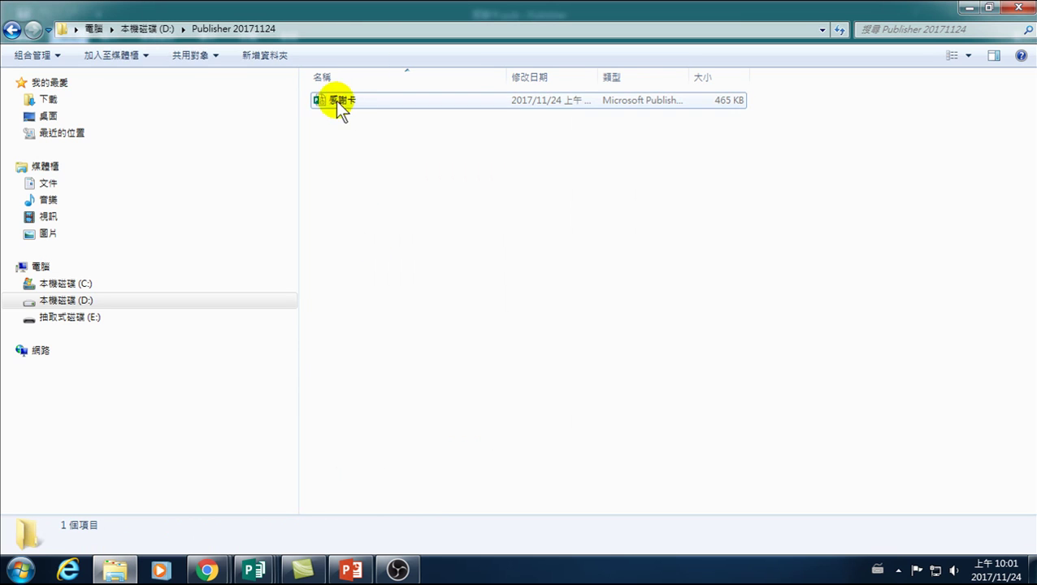
right_click(335, 100)
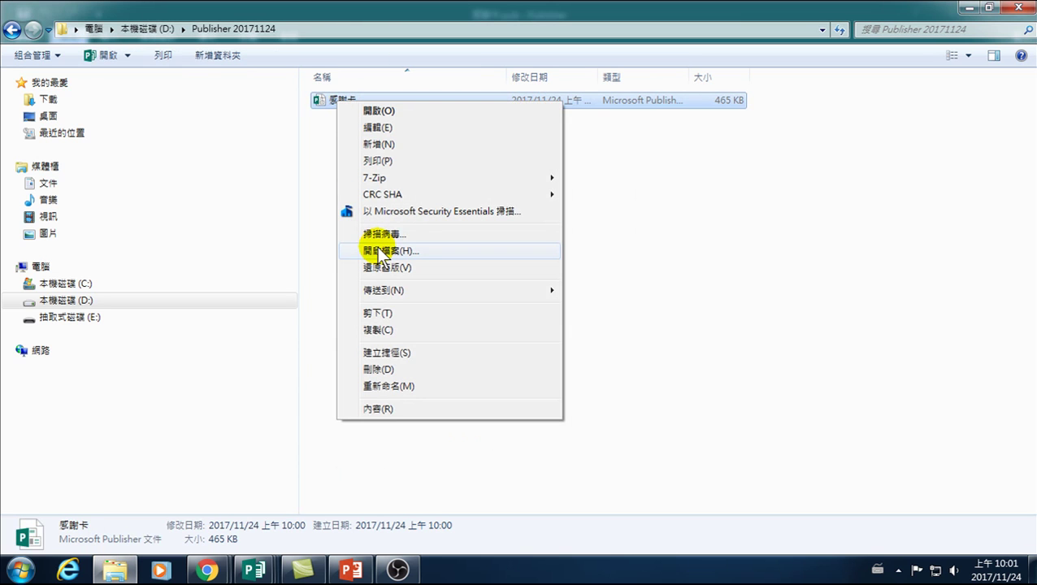
left_click(19, 570)
left_click(574, 323)
left_click(575, 323)
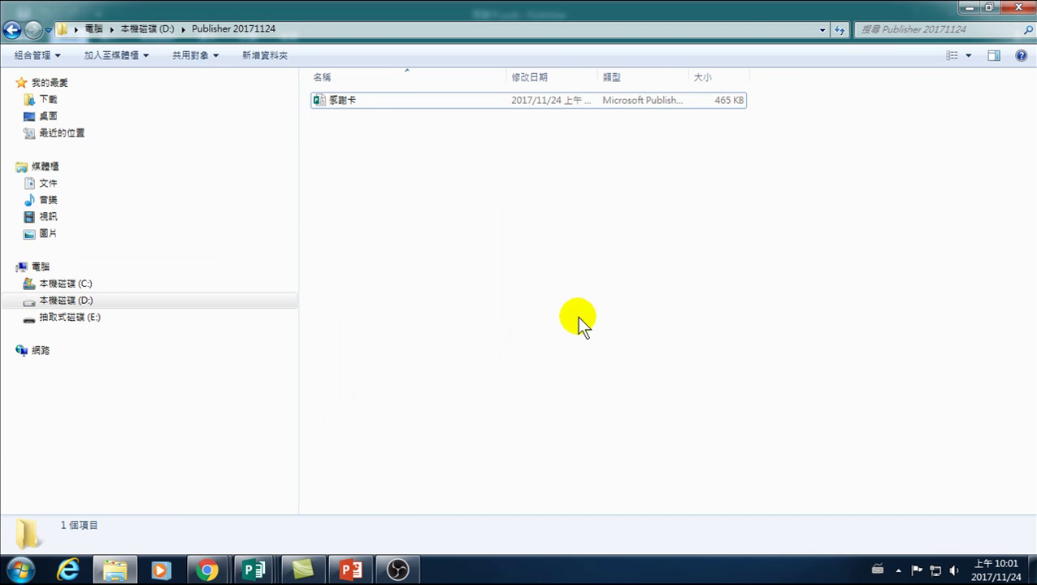
Step: Minimize Explorer and return focus to the 感謝卡.pub card in Publisher
left_click(969, 7)
left_click(479, 326)
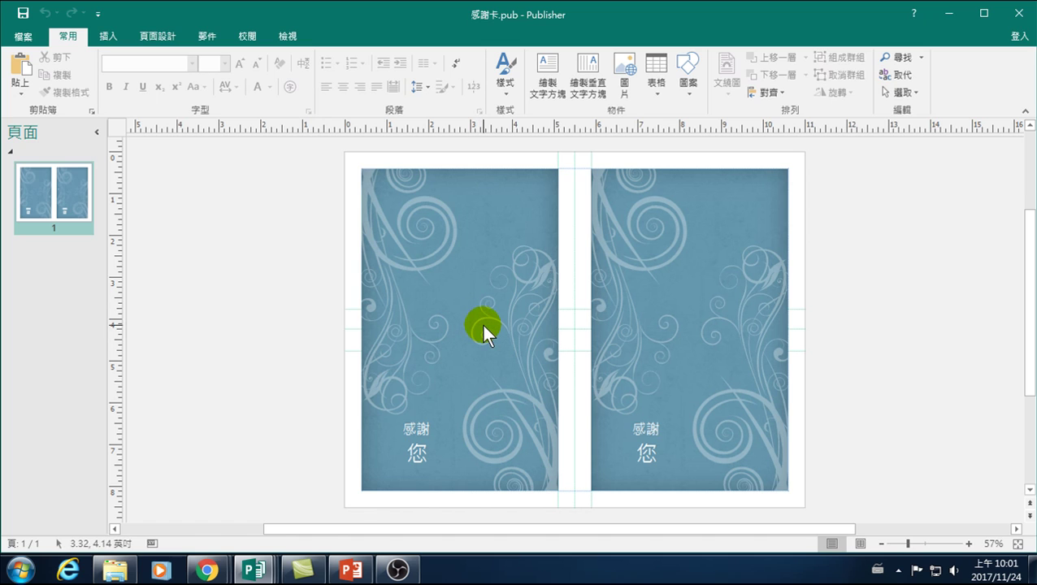